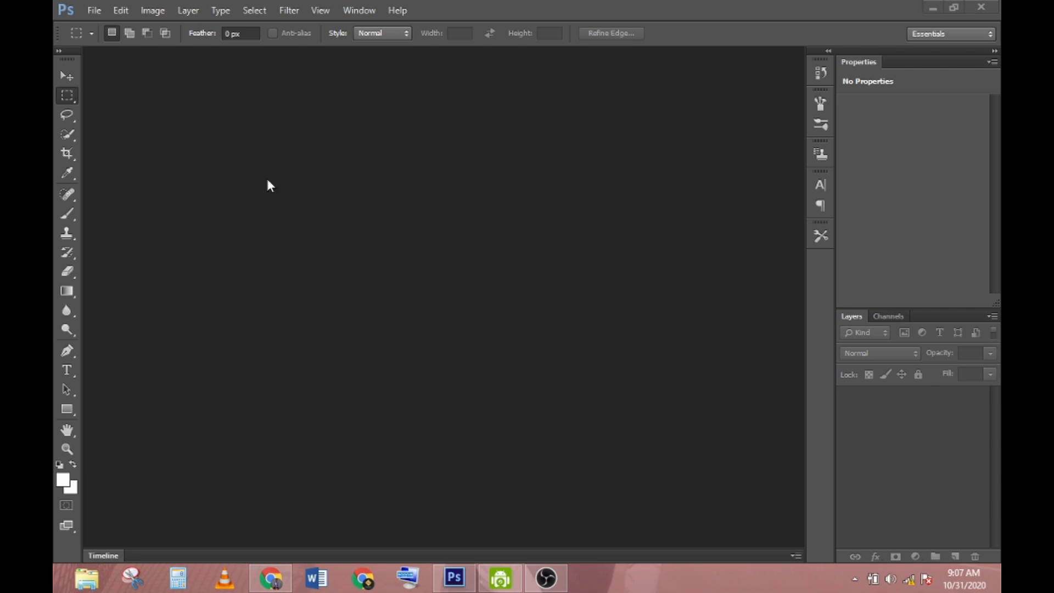
# Step: Open the PSD file "Reception-3D-Logo-PSD-Mockup (3)" from My Documents
pyautogui.click(93, 12)
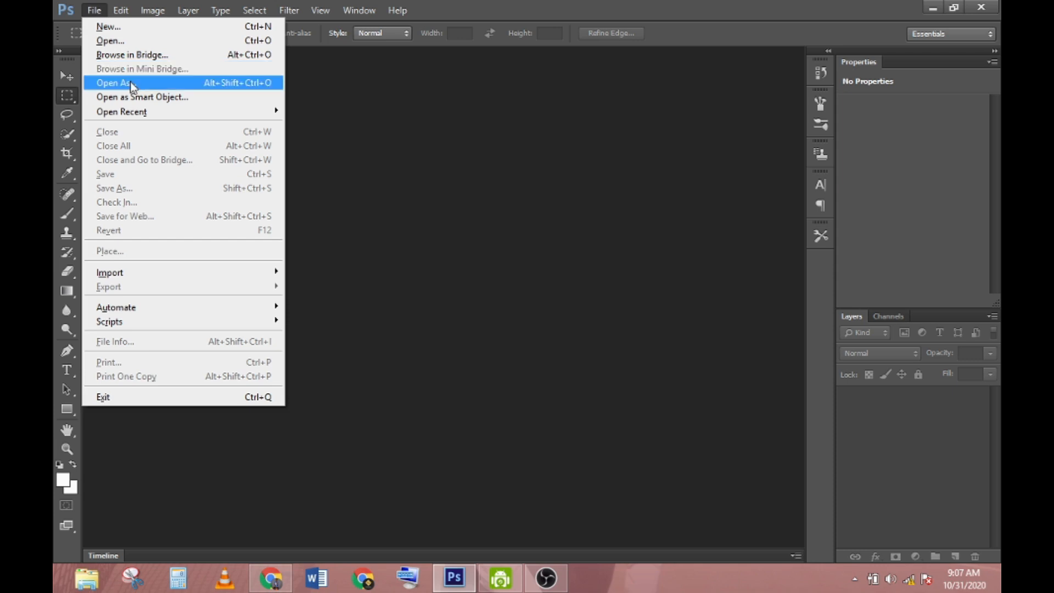
pyautogui.click(141, 47)
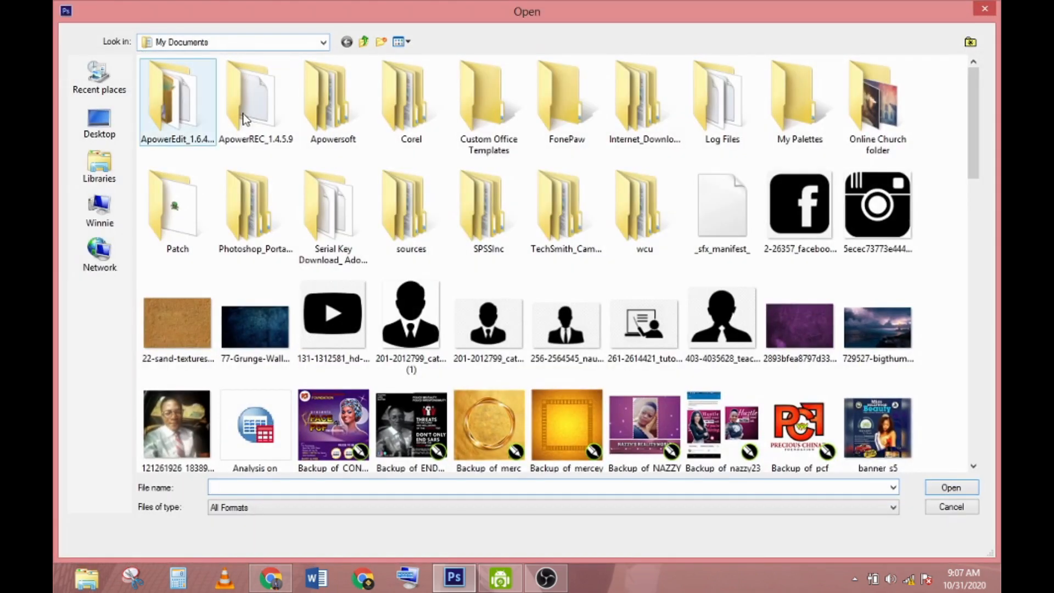
pyautogui.click(487, 233)
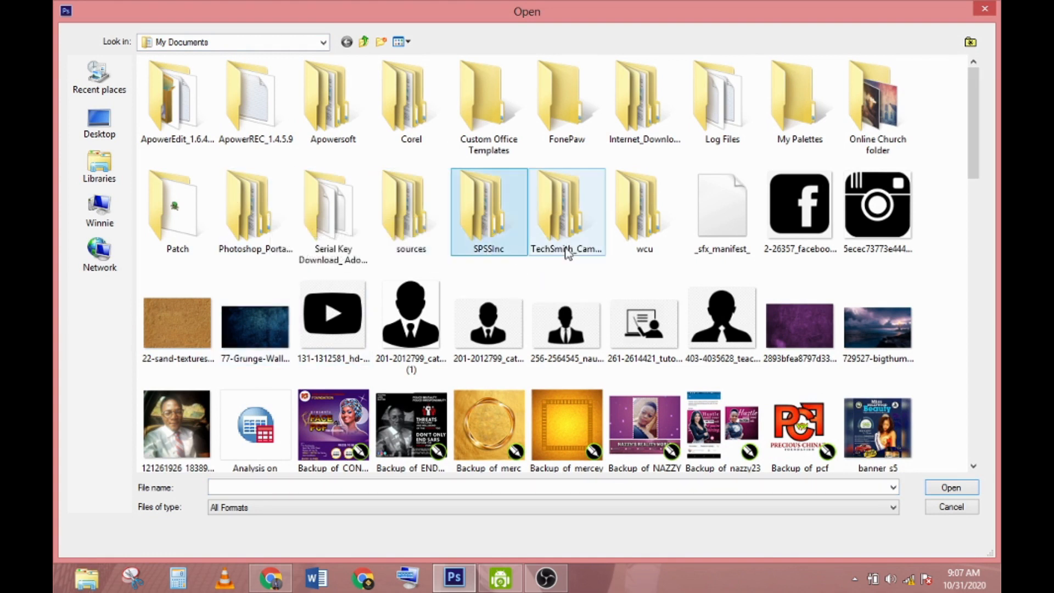
pyautogui.scroll(-15, 568, 245)
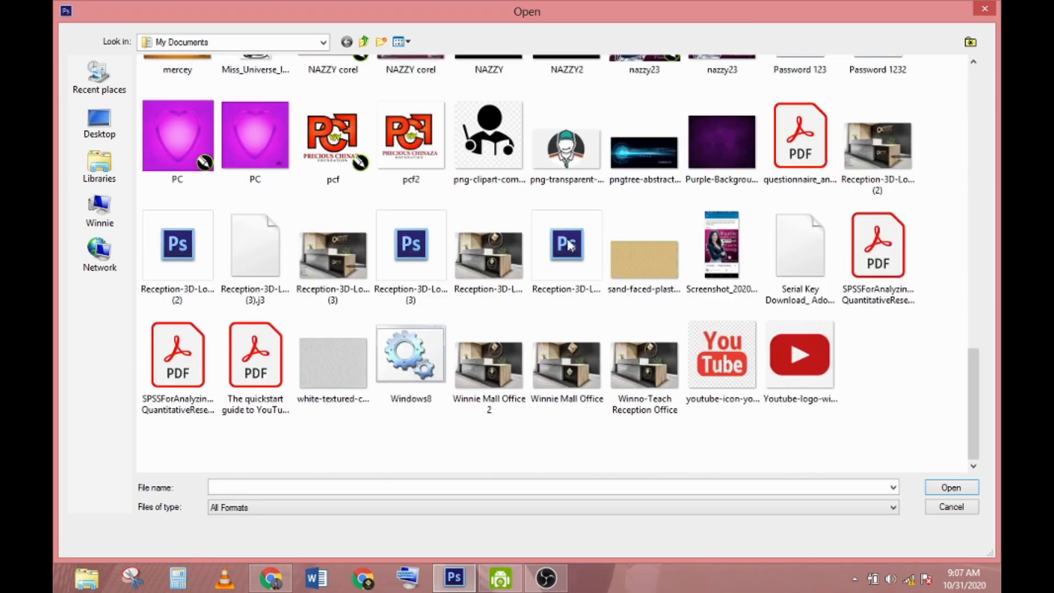
pyautogui.click(420, 270)
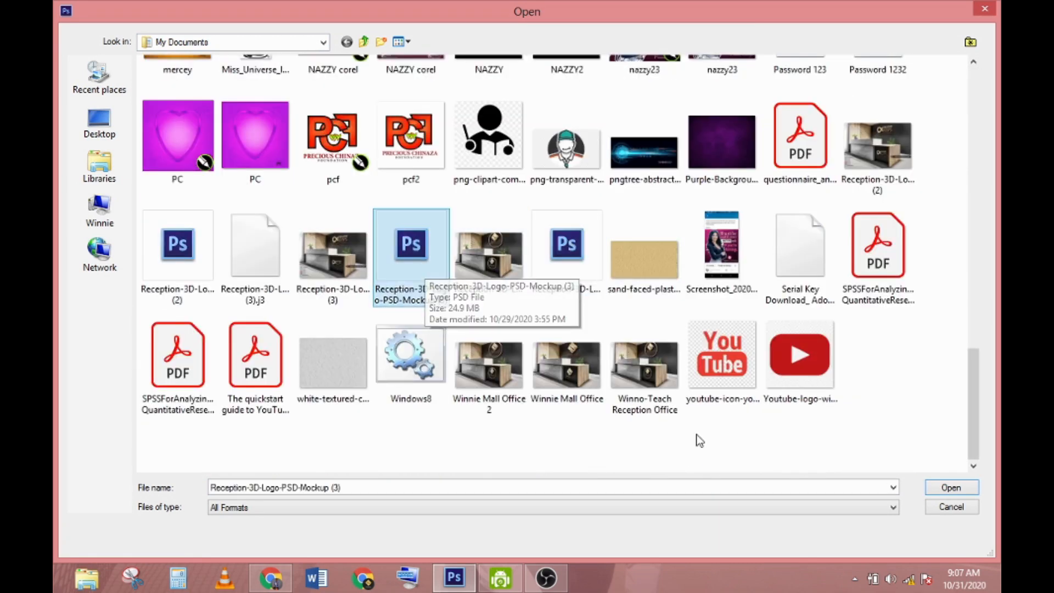
pyautogui.click(946, 492)
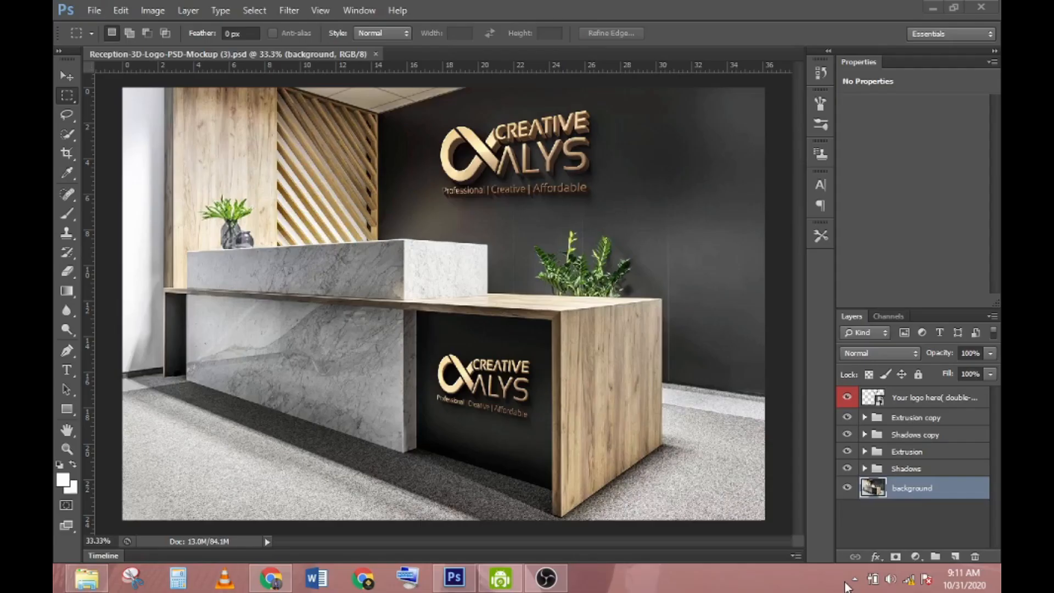
pyautogui.click(853, 582)
pyautogui.click(853, 582)
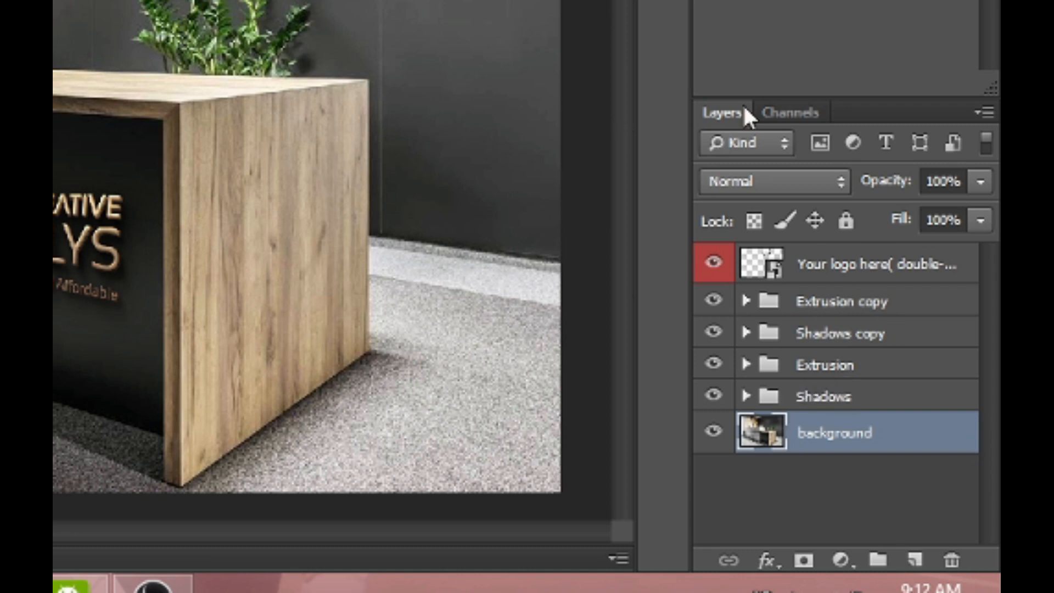
# Step: Hide every layer and group one by one, from the "Your logo here" smart object down to the background
pyautogui.click(715, 265)
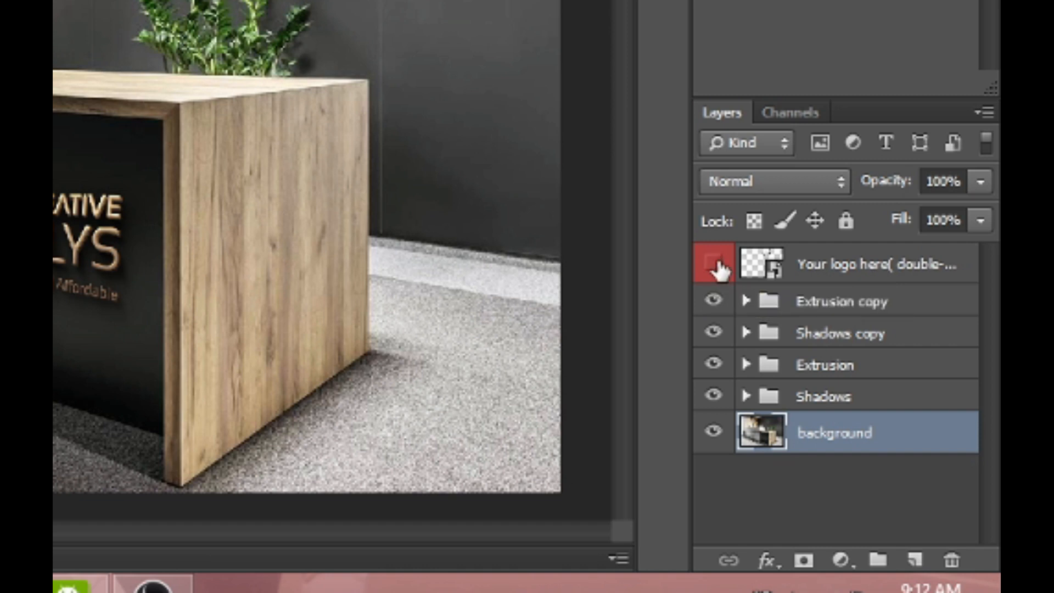
pyautogui.click(712, 301)
pyautogui.click(713, 331)
pyautogui.click(713, 363)
pyautogui.click(712, 396)
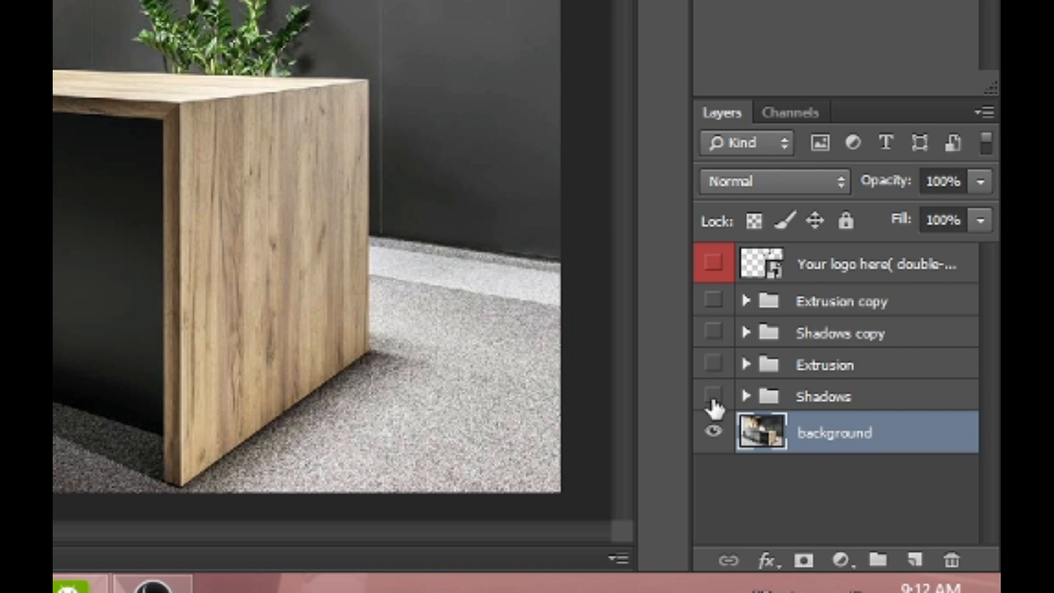
pyautogui.click(712, 435)
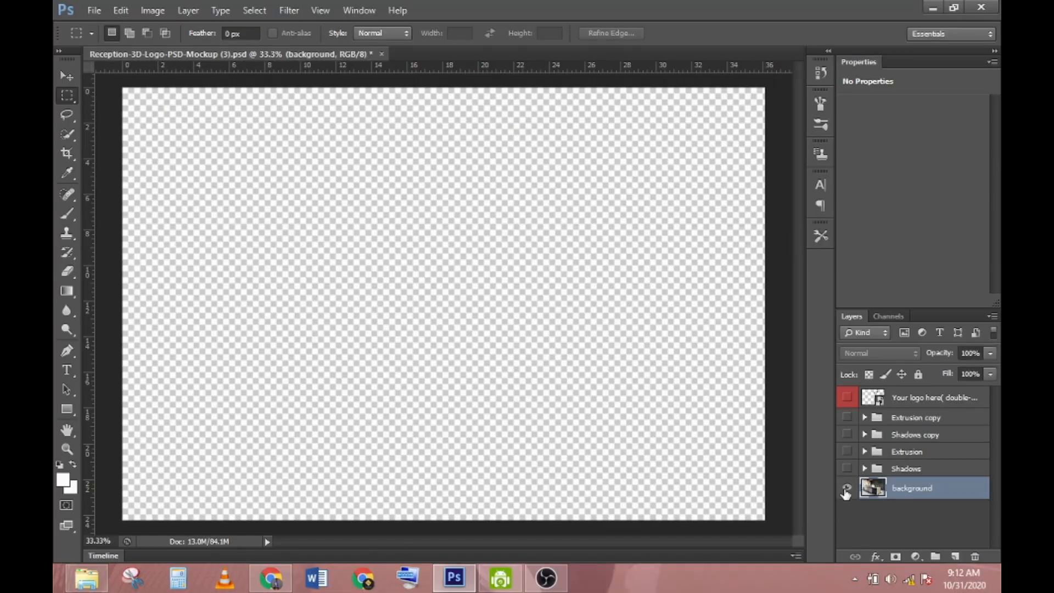
# Step: Show all layers and groups again one by one, from the background up to the "Your logo here" smart object
pyautogui.click(847, 488)
pyautogui.click(847, 469)
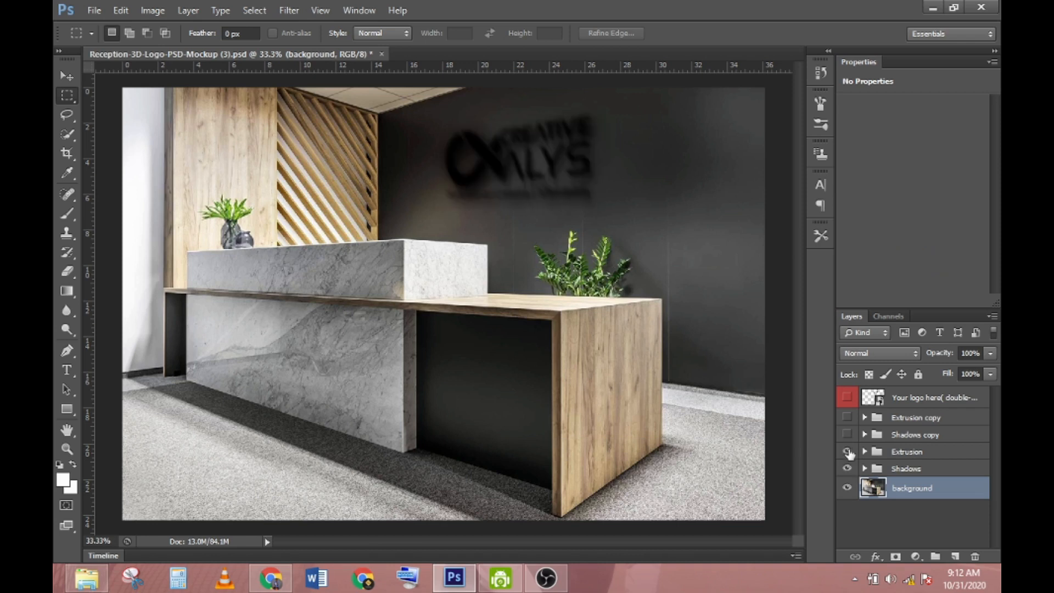
pyautogui.click(846, 451)
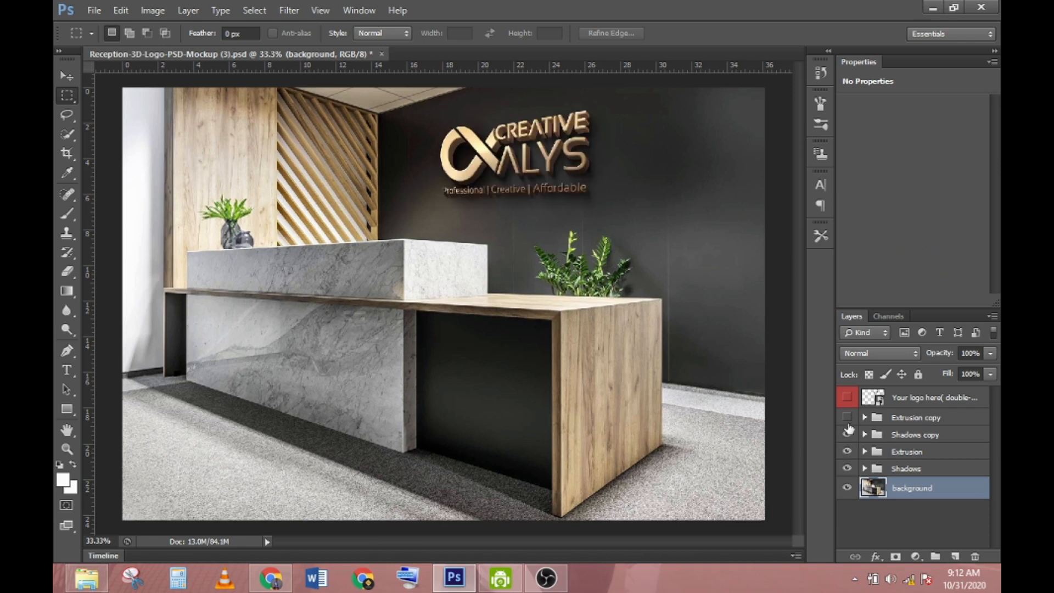
pyautogui.click(847, 433)
pyautogui.click(847, 417)
pyautogui.click(847, 397)
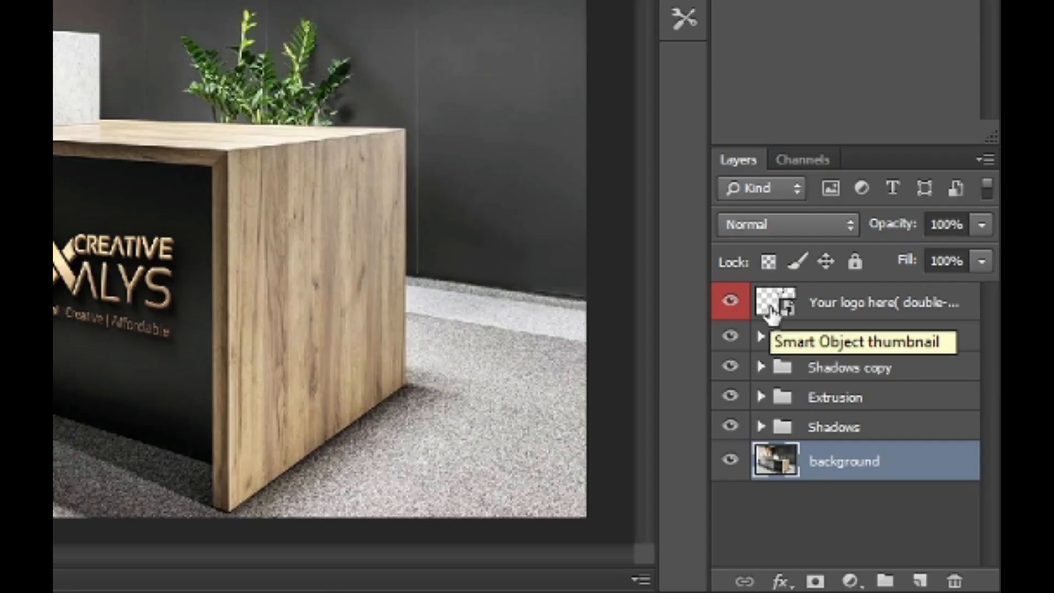
# Step: Open the contents of the "Your logo here" smart object for editing, loading it as a flattened image
pyautogui.doubleClick(770, 308)
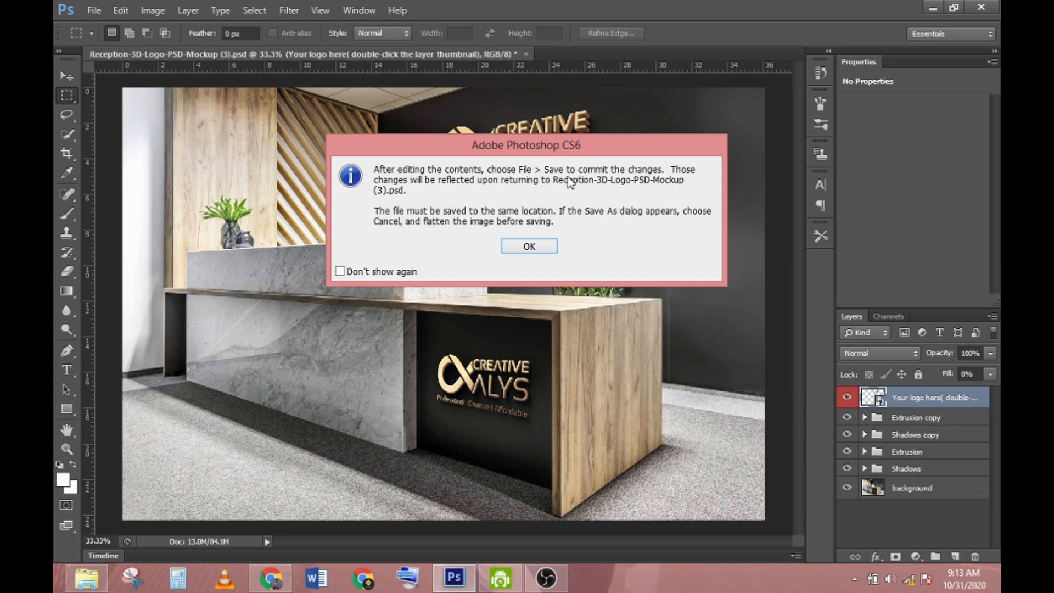
pyautogui.click(549, 247)
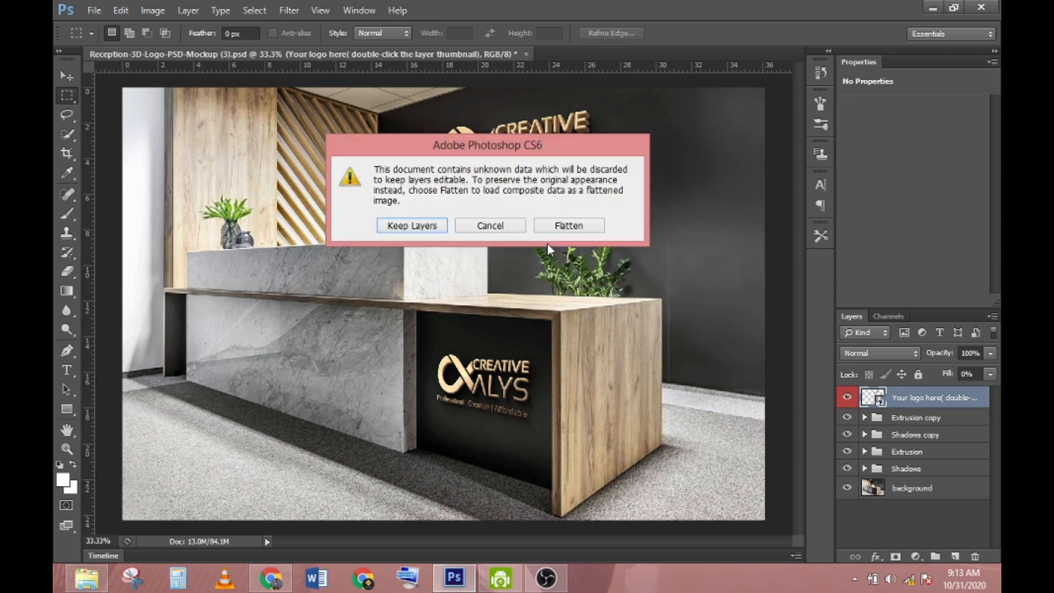
pyautogui.click(587, 225)
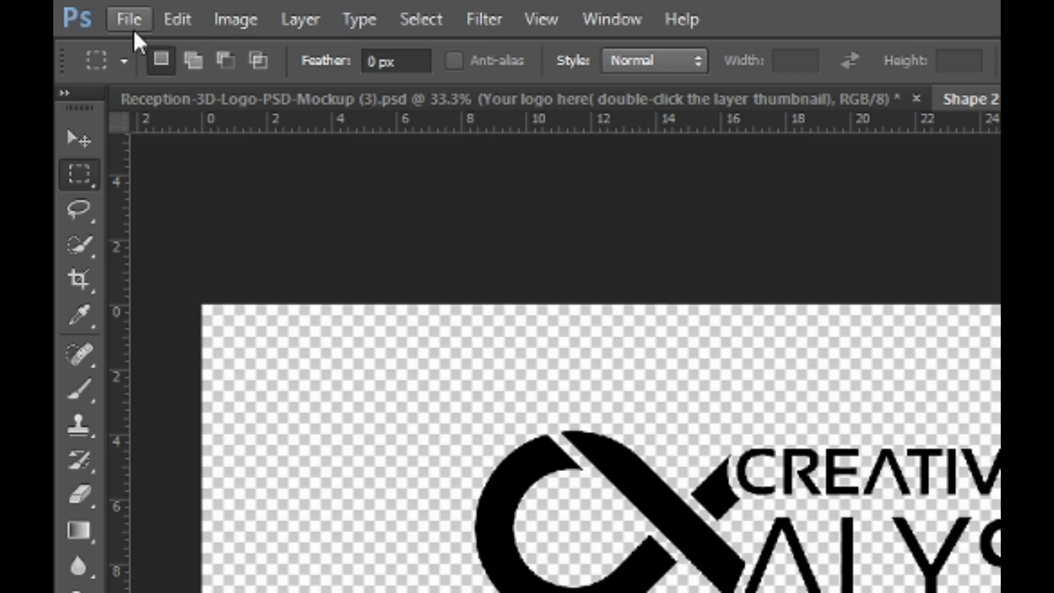
# Step: Place the PNG image "LOGO 234" from the Desktop into the smart object document
pyautogui.click(130, 20)
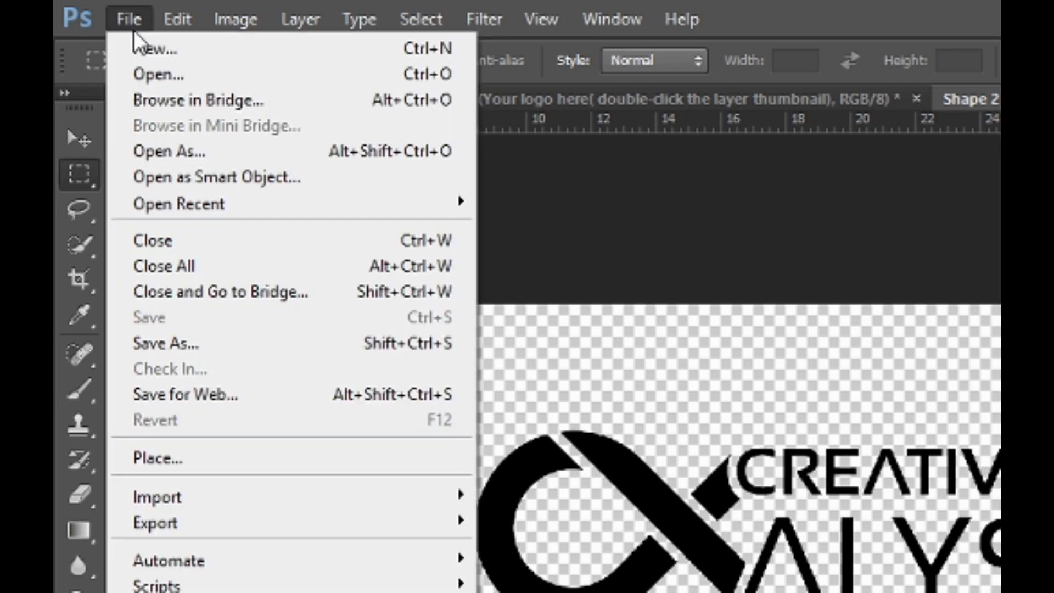
pyautogui.click(184, 460)
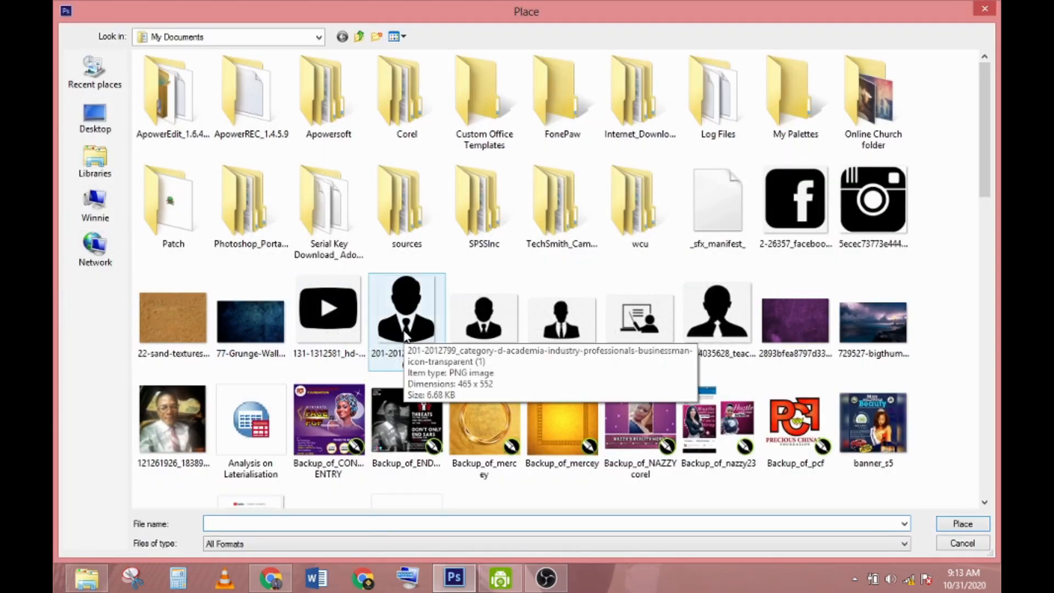
pyautogui.click(409, 337)
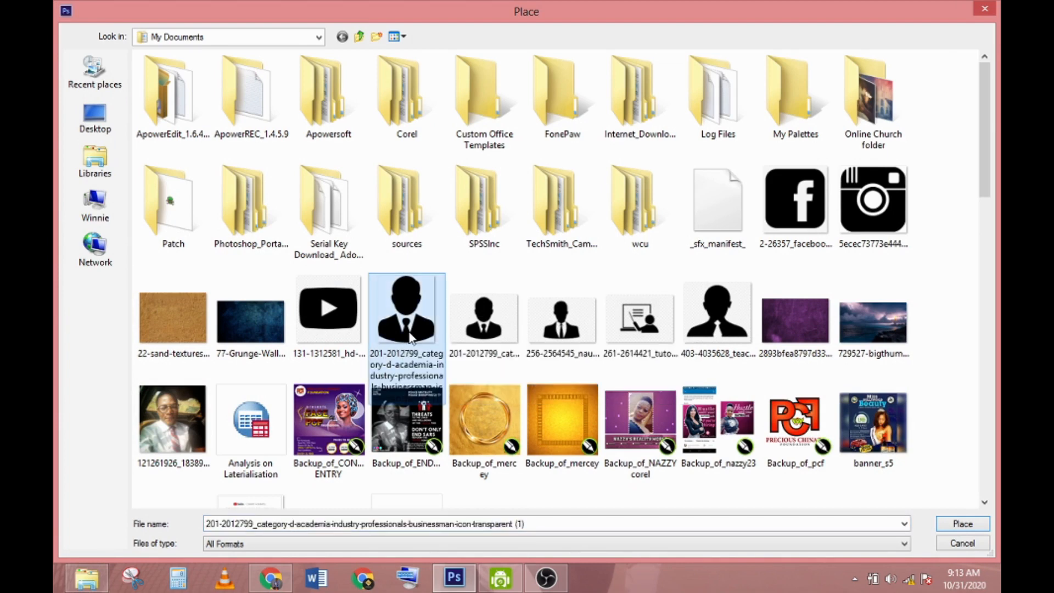
pyautogui.click(101, 129)
pyautogui.click(696, 273)
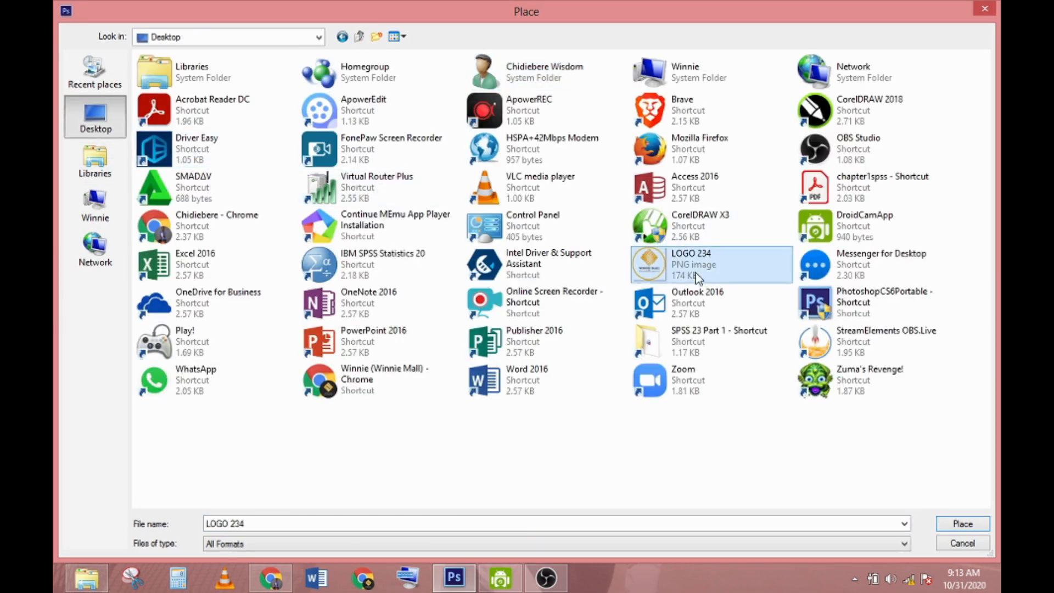
pyautogui.click(966, 525)
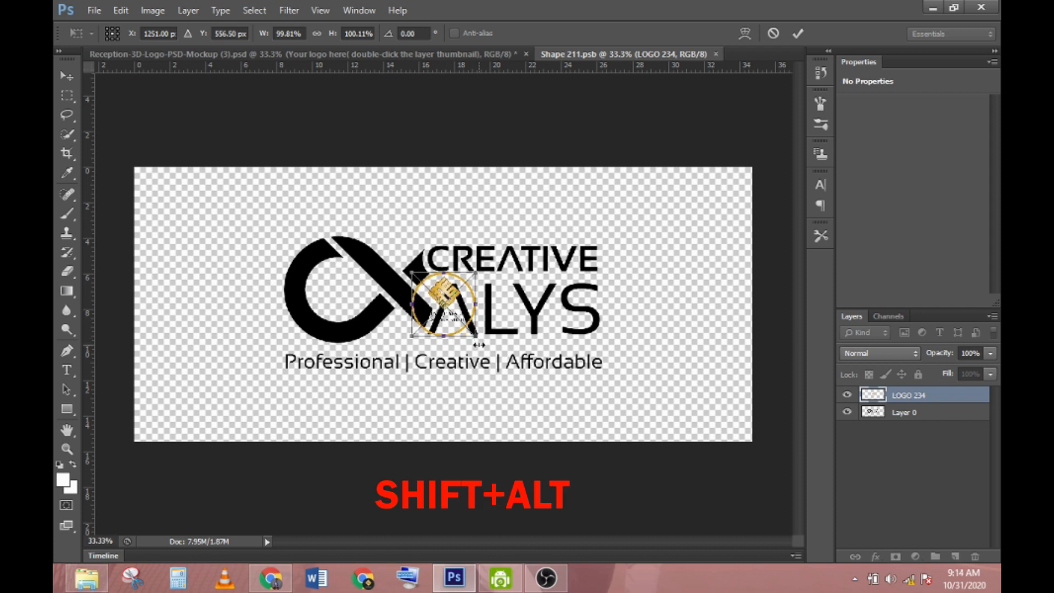
# Step: Scale the placed logo proportionally about its centre to about 14.6 in wide, and hide Layer 0 with the old Creative Alys logo
pyautogui.moveTo(477, 337); pyautogui.dragTo(576, 434)
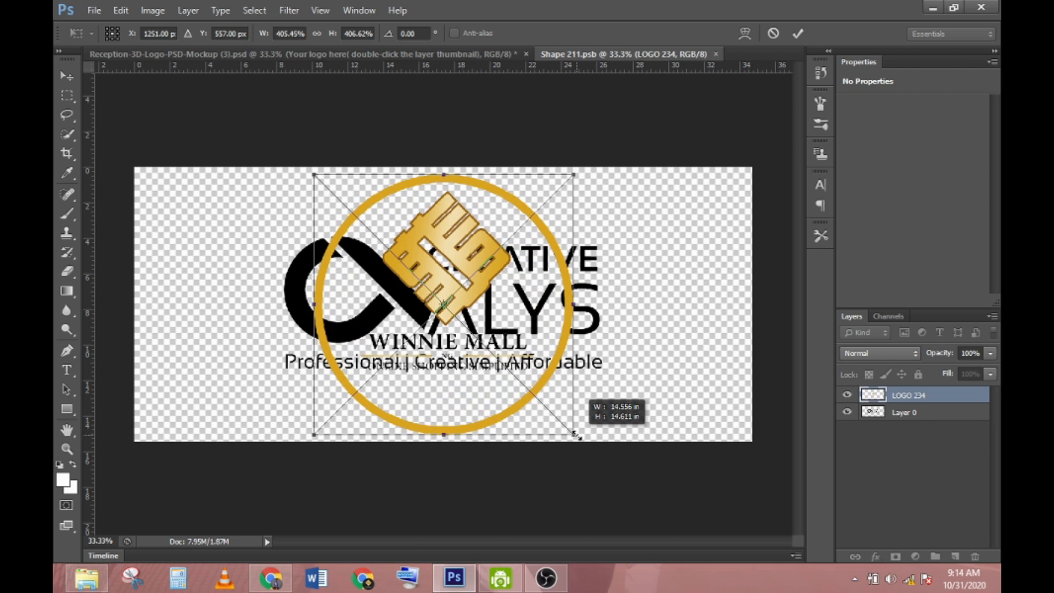
pyautogui.moveTo(576, 435); pyautogui.dragTo(576, 434)
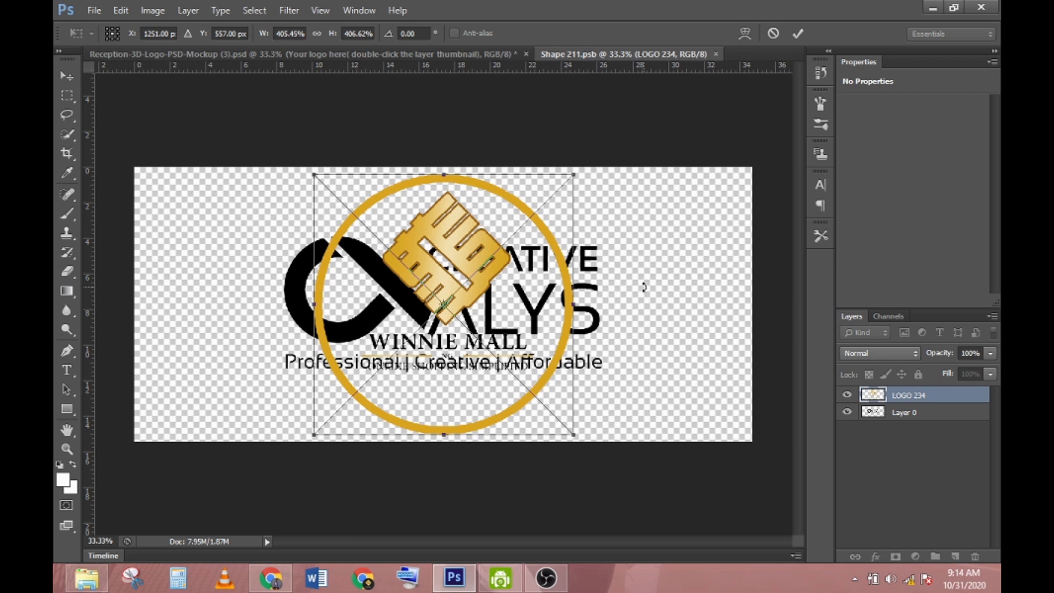
pyautogui.click(797, 34)
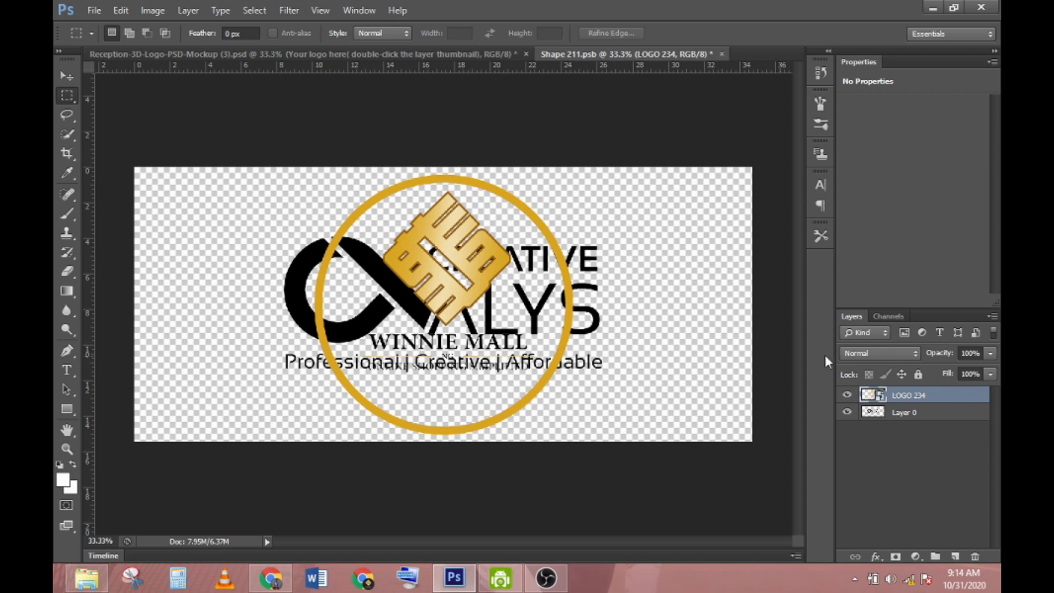
pyautogui.click(846, 415)
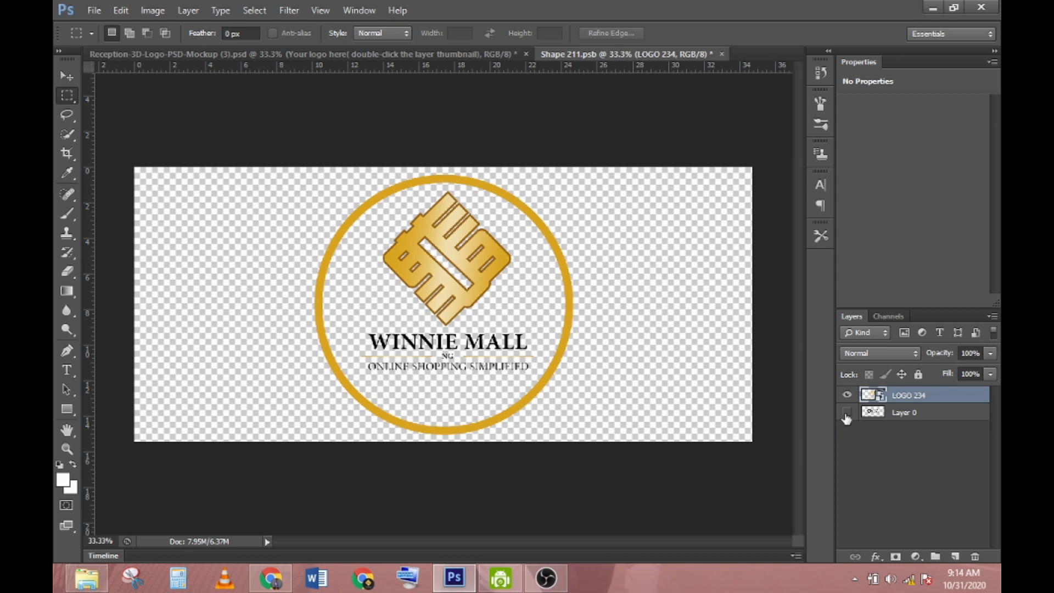
# Step: Save the edited smart object contents and return to the reception mockup document
pyautogui.click(96, 10)
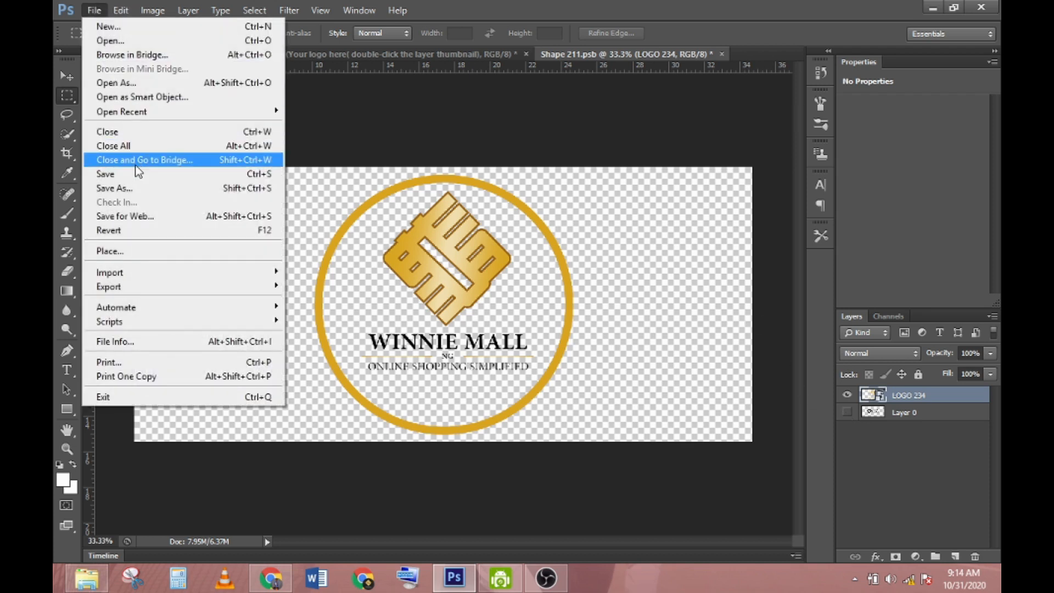
pyautogui.click(649, 248)
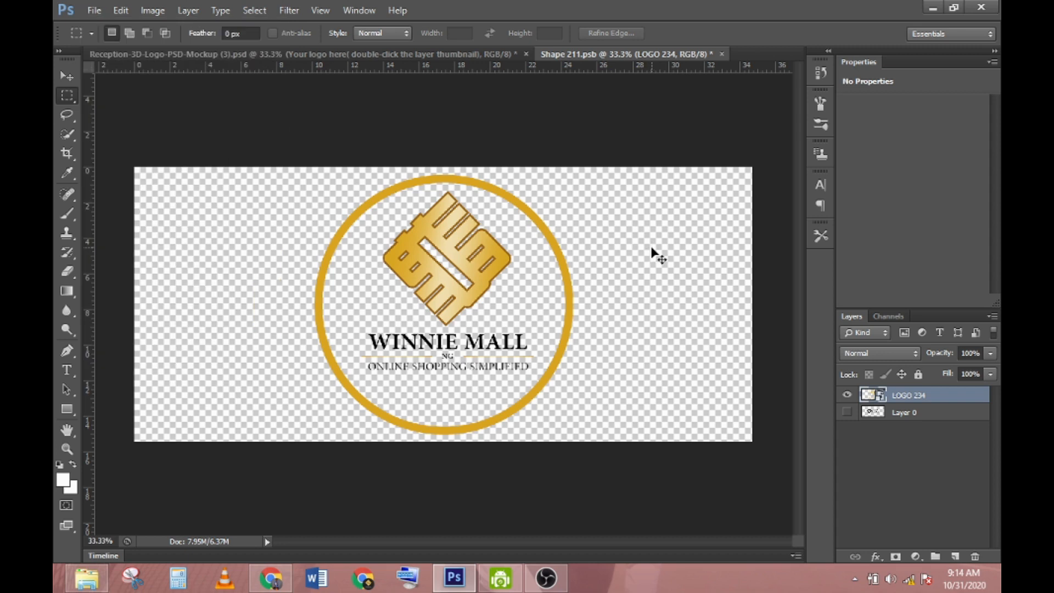
pyautogui.hotkey('ctrl', 's')
pyautogui.click(299, 56)
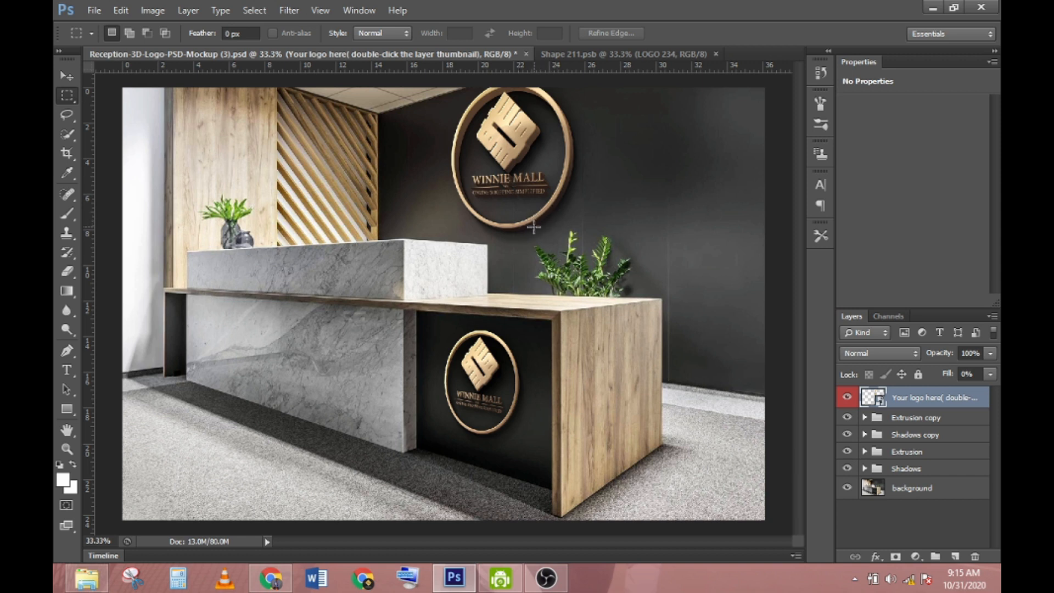
# Step: Start saving the reception mockup as a new file in My Documents named "Winno-Teach HQ Reception Office"
pyautogui.moveTo(54, 1)
pyautogui.click(97, 9)
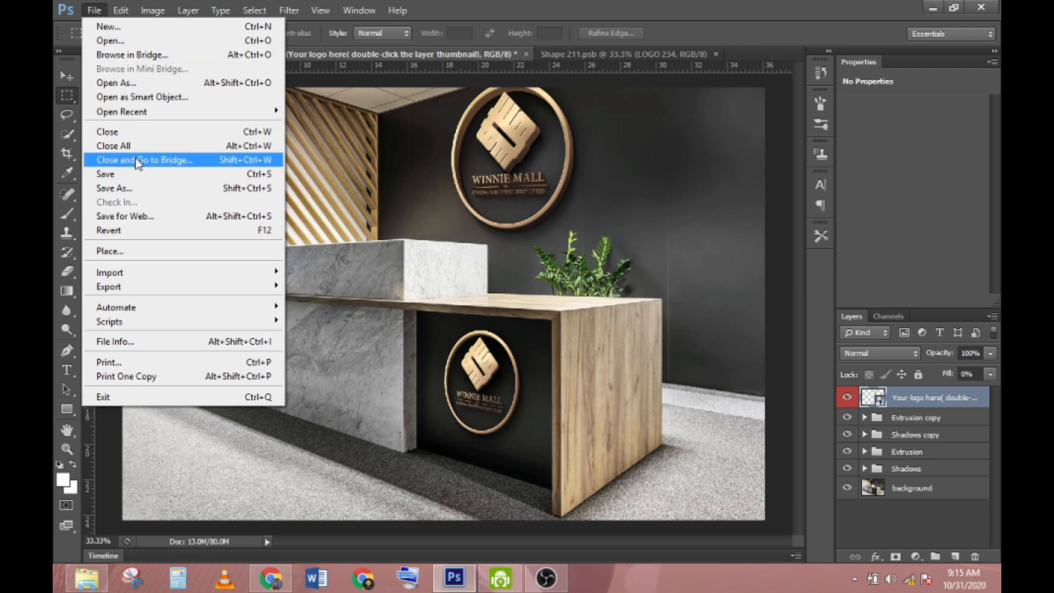
pyautogui.click(135, 189)
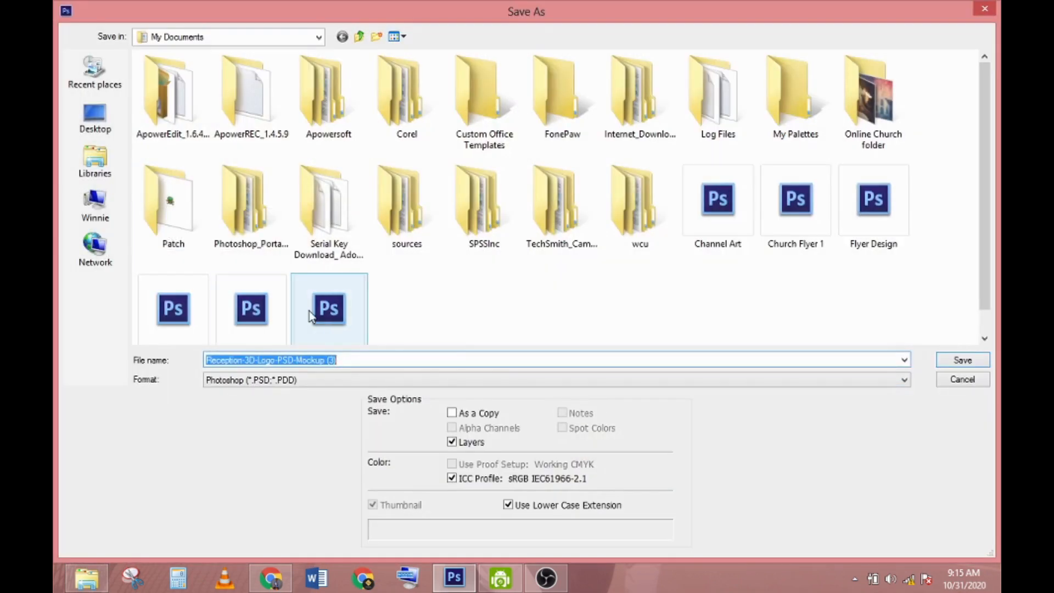
pyautogui.moveTo(338, 360); pyautogui.dragTo(196, 367)
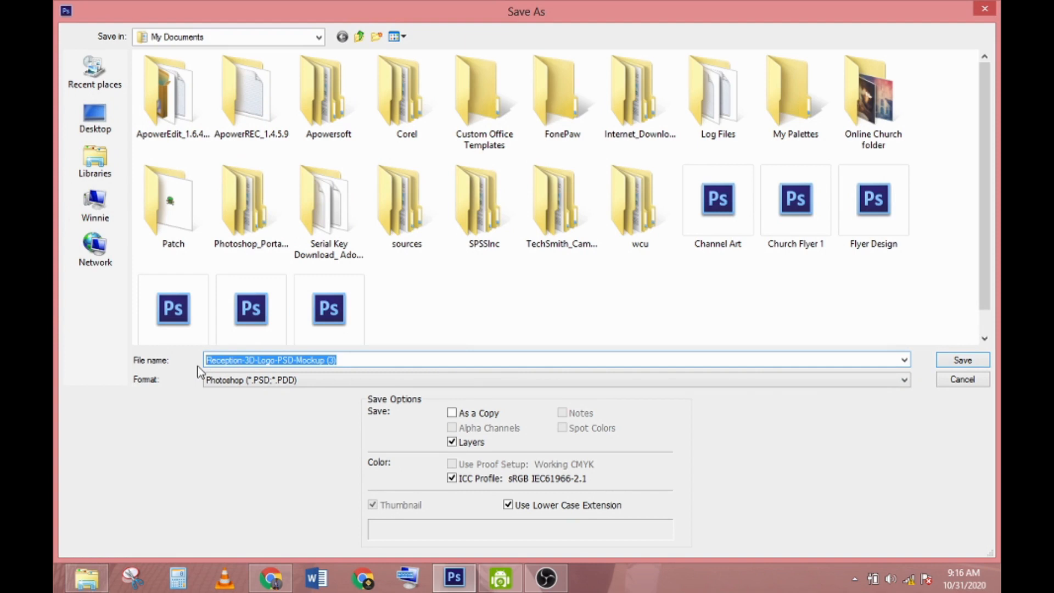
pyautogui.write('Winn')
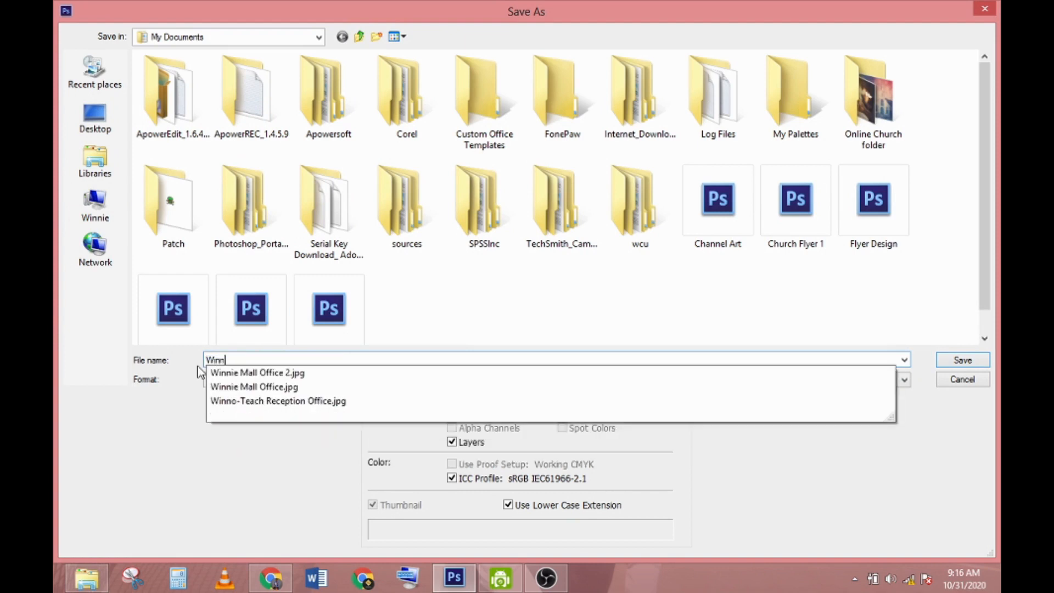
pyautogui.write('o-Teach')
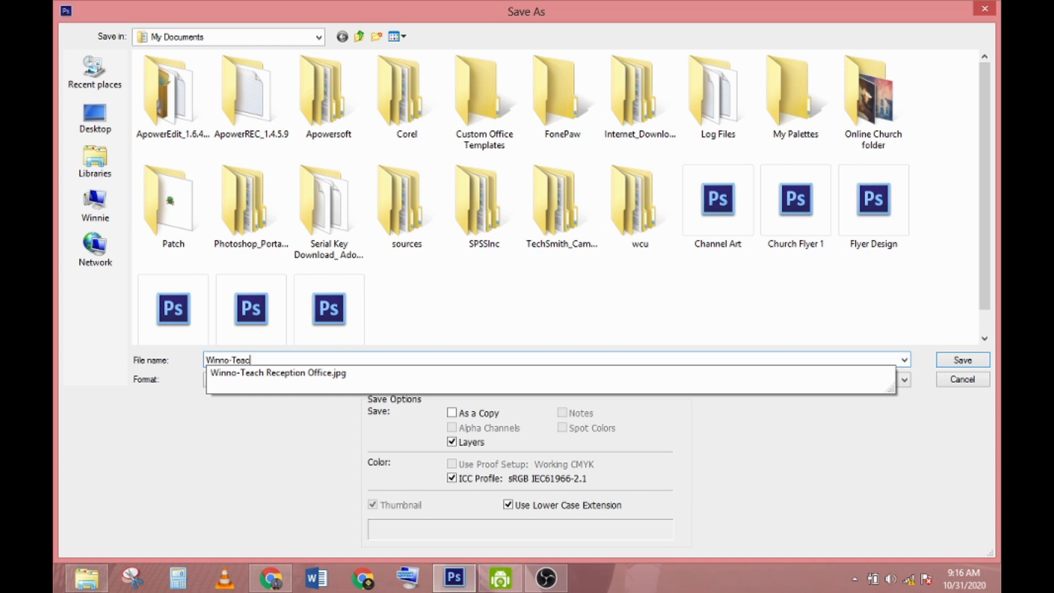
pyautogui.write(' HQ')
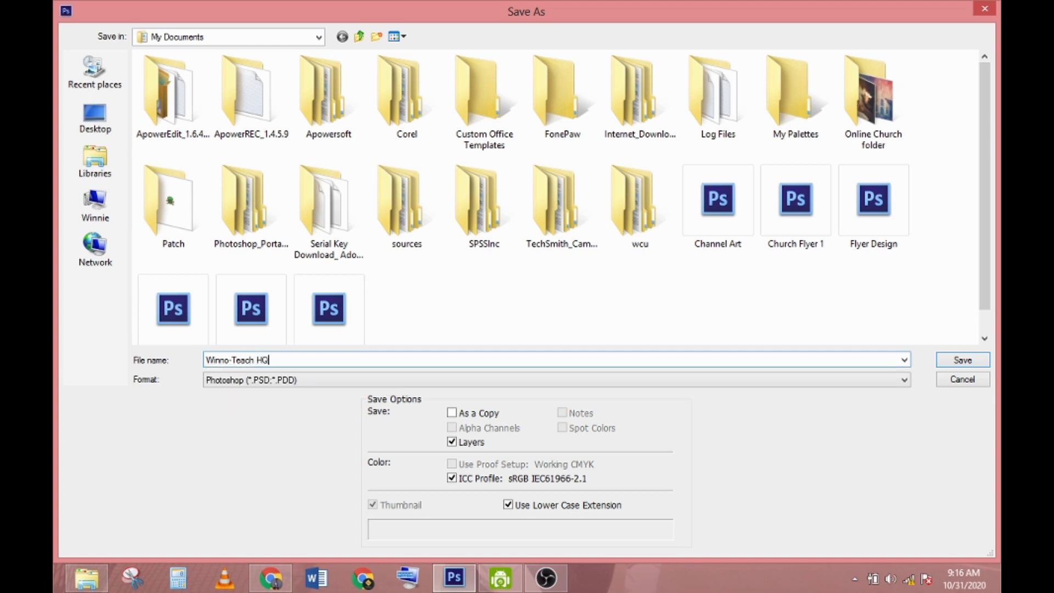
pyautogui.write(' Reception Office')
# Step: Choose JPEG as the file format and save the copy at Maximum quality 12 with Baseline Optimized
pyautogui.click(259, 384)
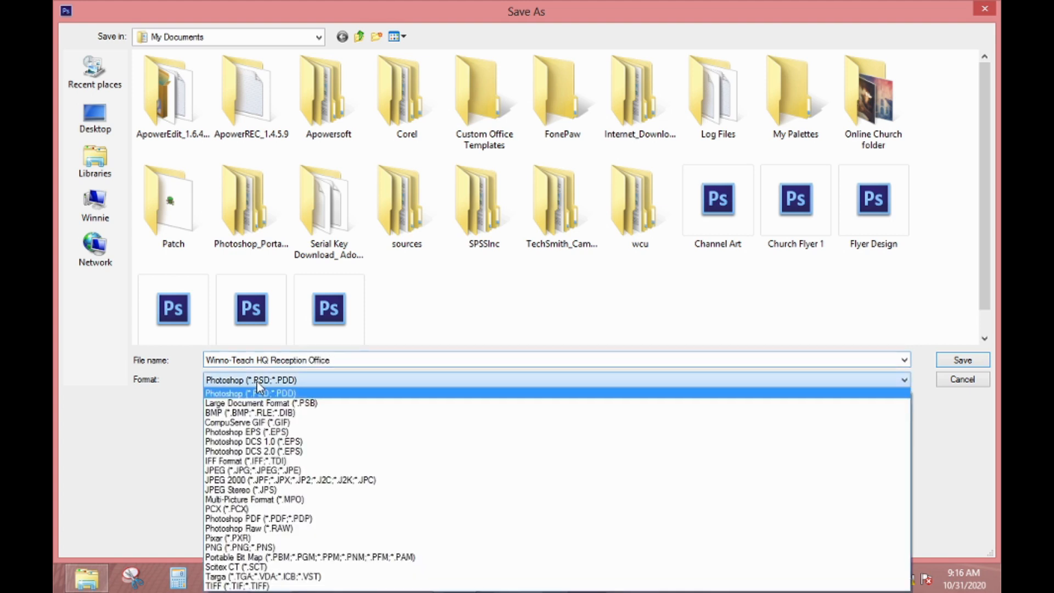
pyautogui.click(252, 471)
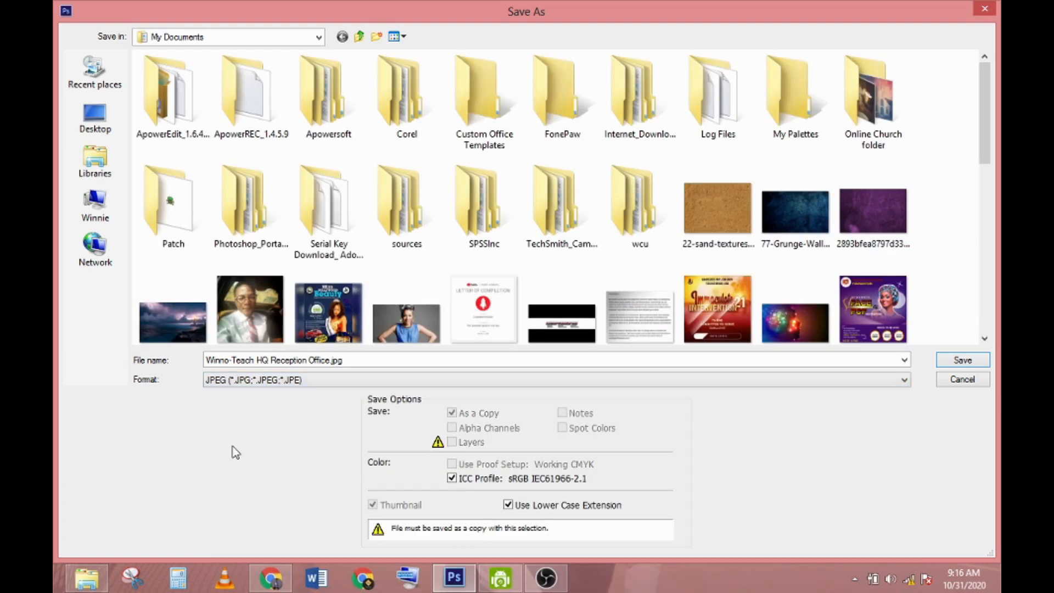
pyautogui.click(947, 361)
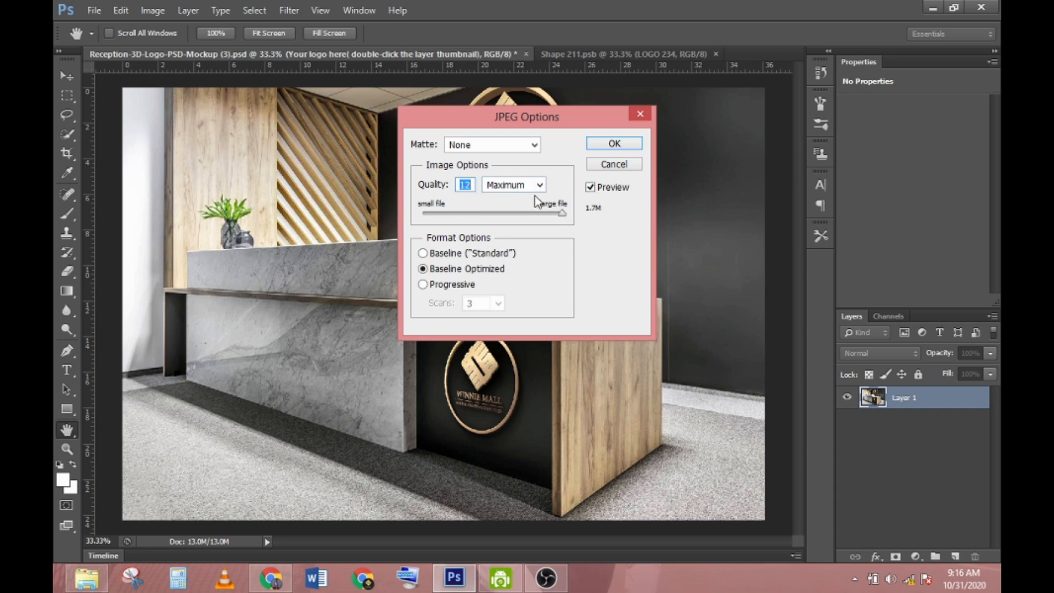
pyautogui.click(615, 144)
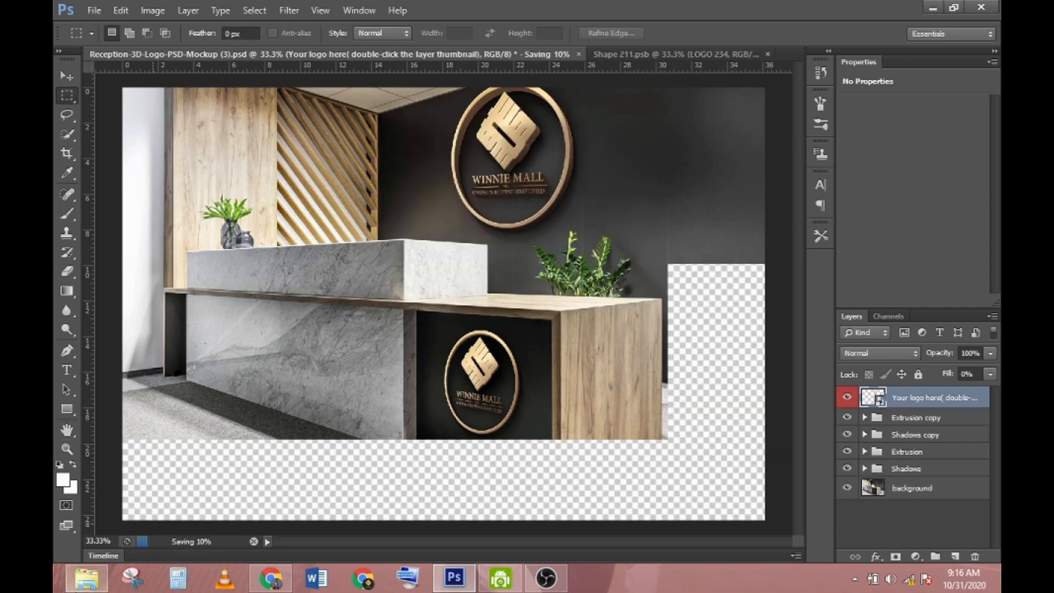
# Step: Switch to File Explorer and go to the Documents library
pyautogui.moveTo(85, 571)
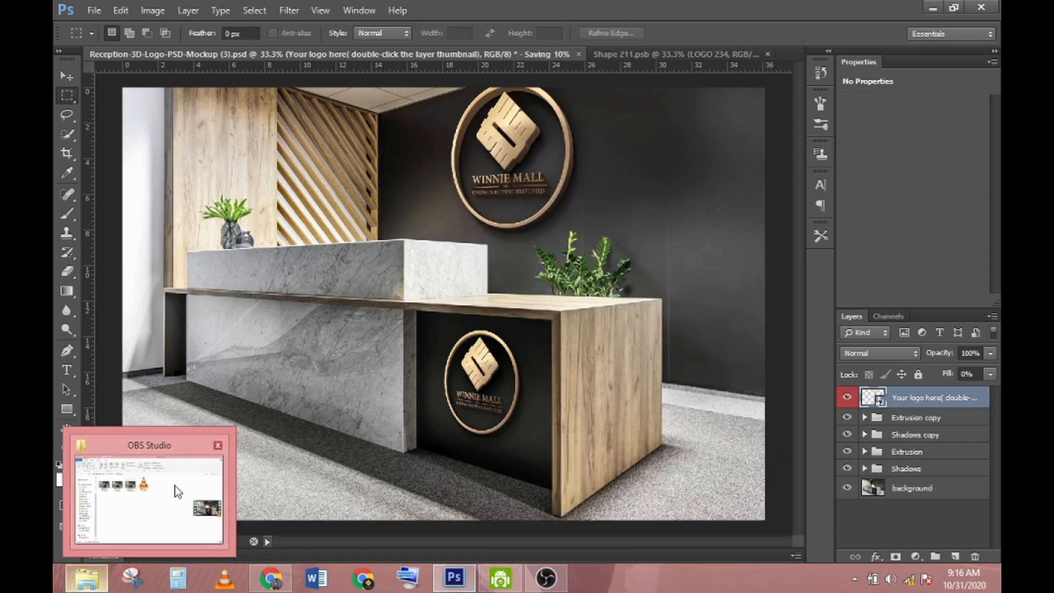
pyautogui.click(83, 567)
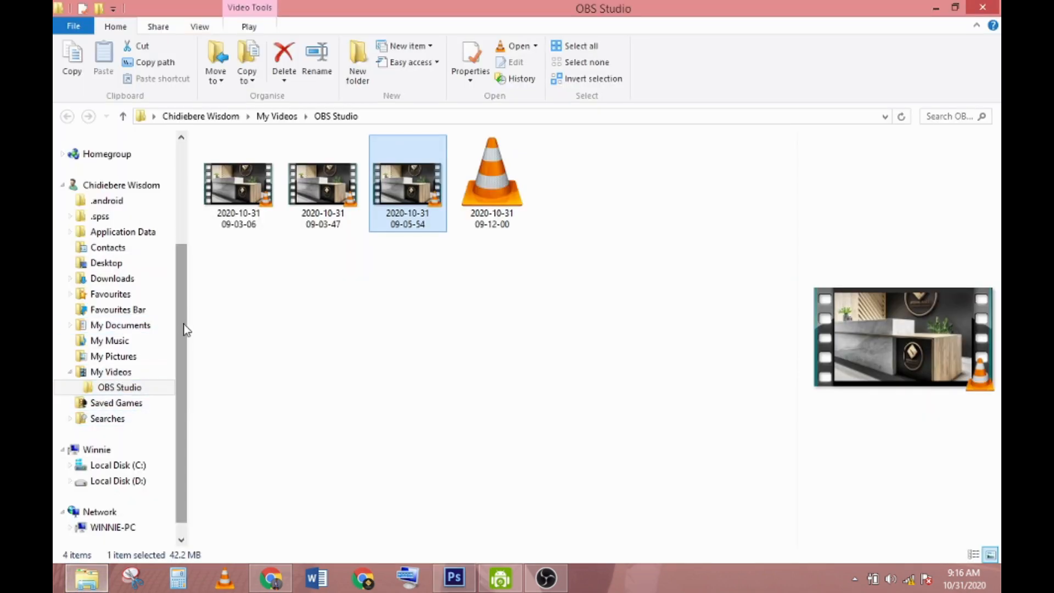
pyautogui.moveTo(187, 330); pyautogui.dragTo(181, 245)
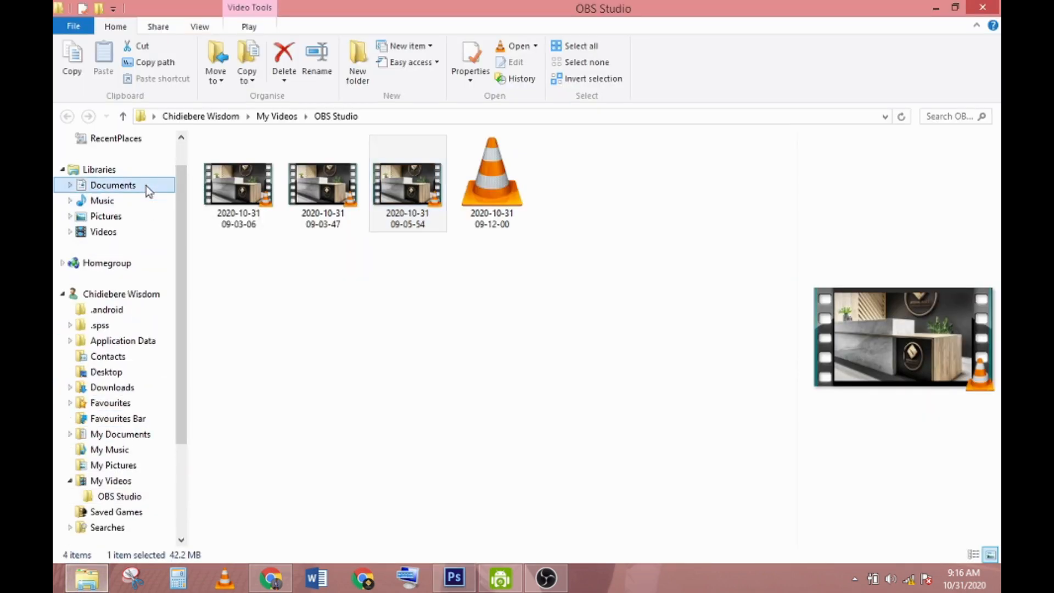
pyautogui.click(146, 185)
# Step: Find the exported reception images among the documents and open "Winno-Teach Reception Office" for viewing
pyautogui.click(569, 391)
pyautogui.scroll(-12, 570, 393)
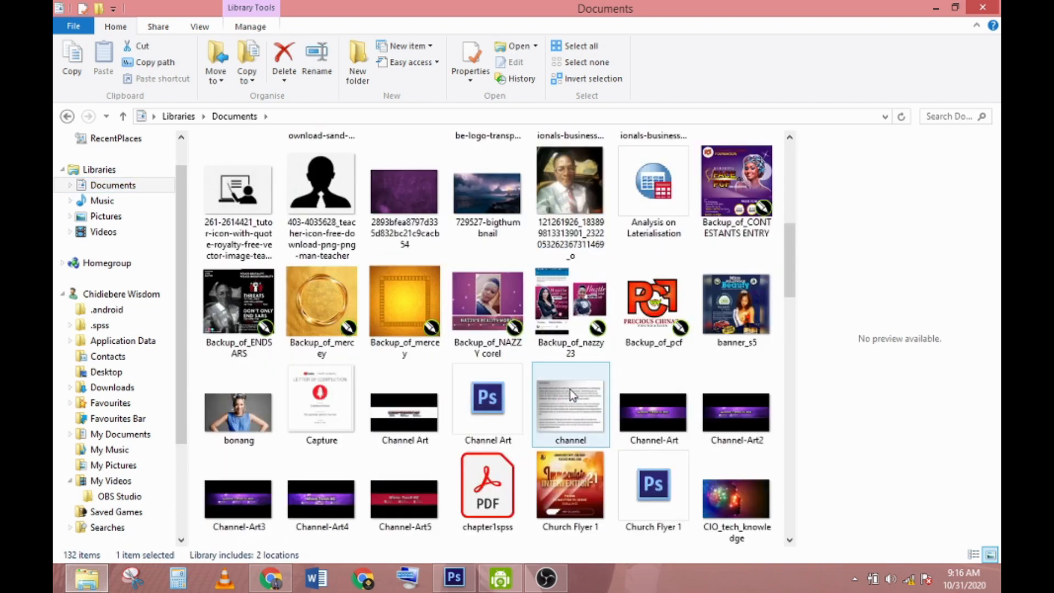
pyautogui.scroll(-3, 571, 393)
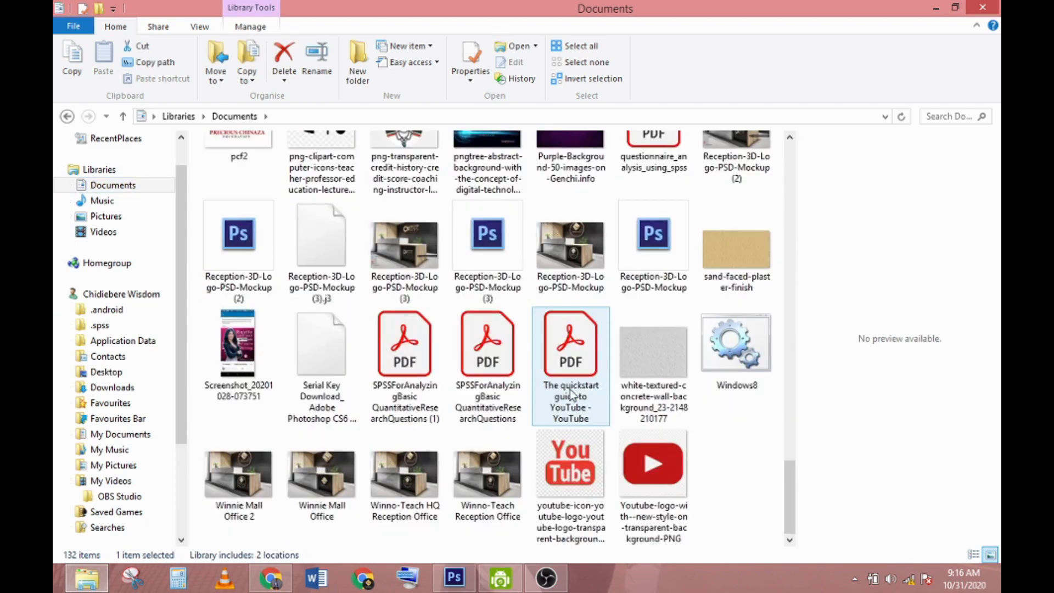
pyautogui.click(478, 484)
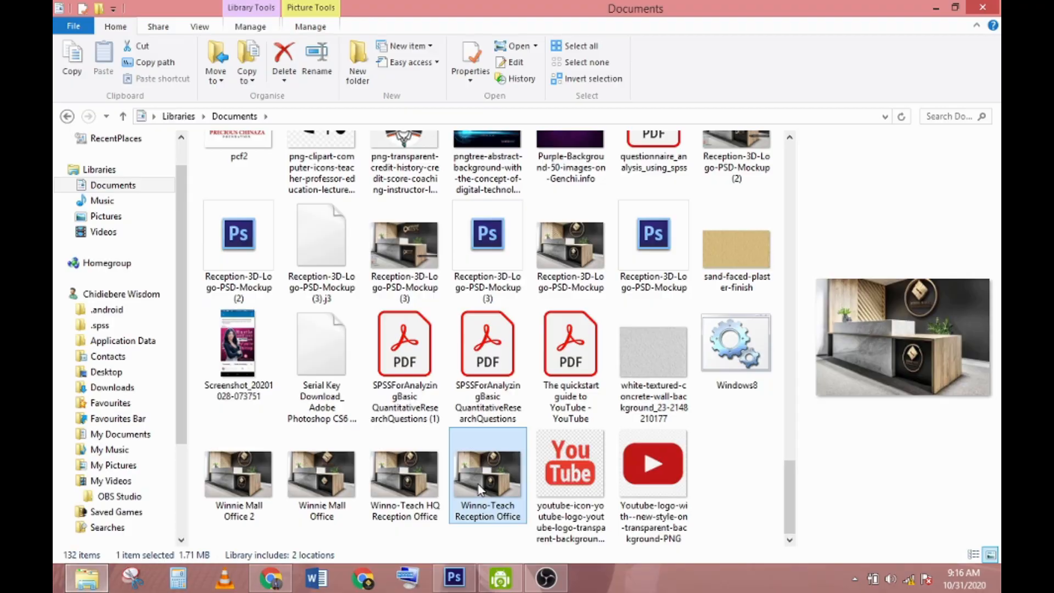
pyautogui.doubleClick(479, 484)
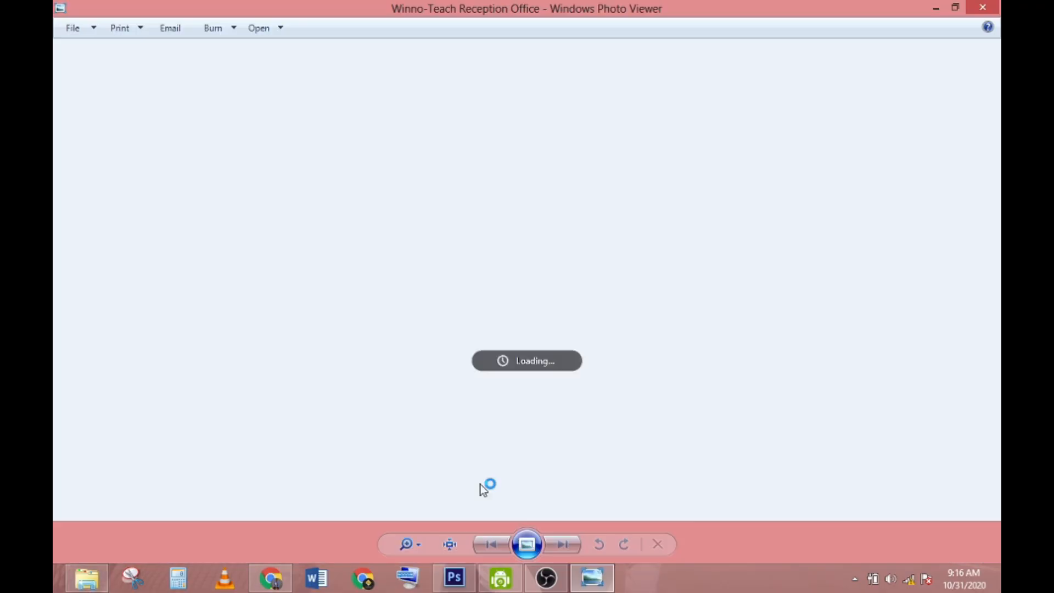